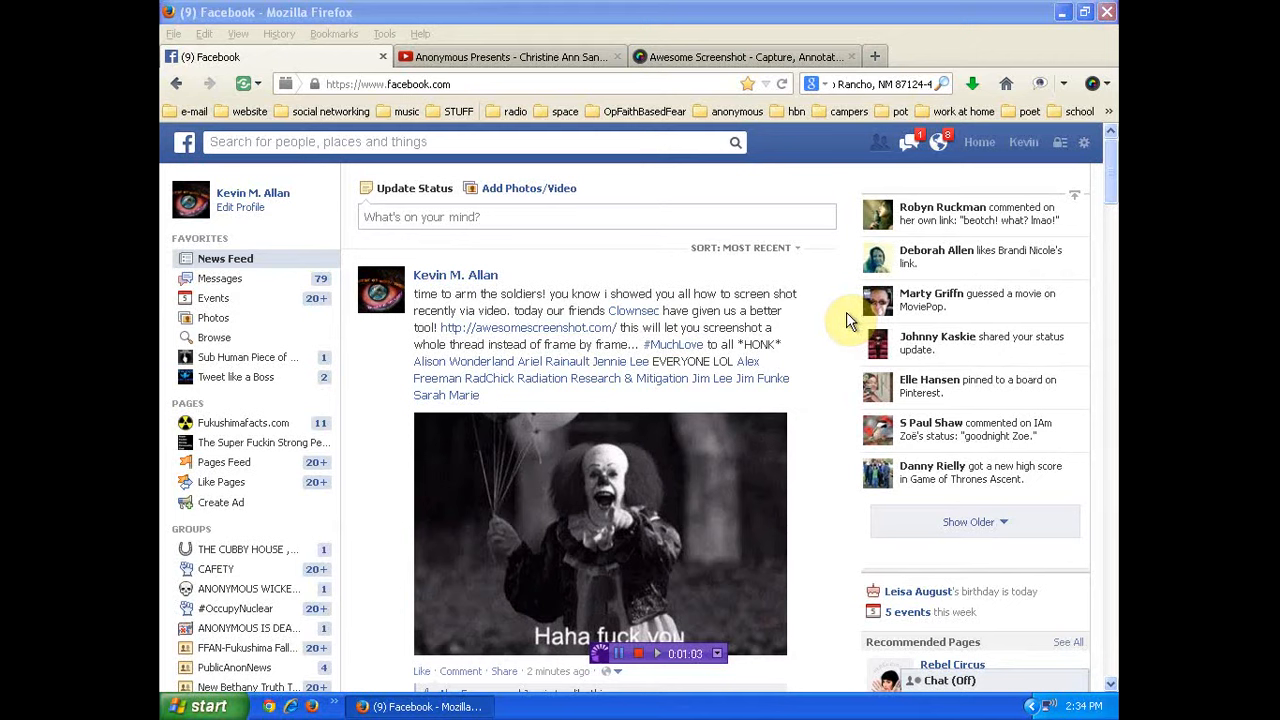
# - Switch from the Facebook feed to the Awesome Screenshot site tab
pyautogui.click(746, 57)
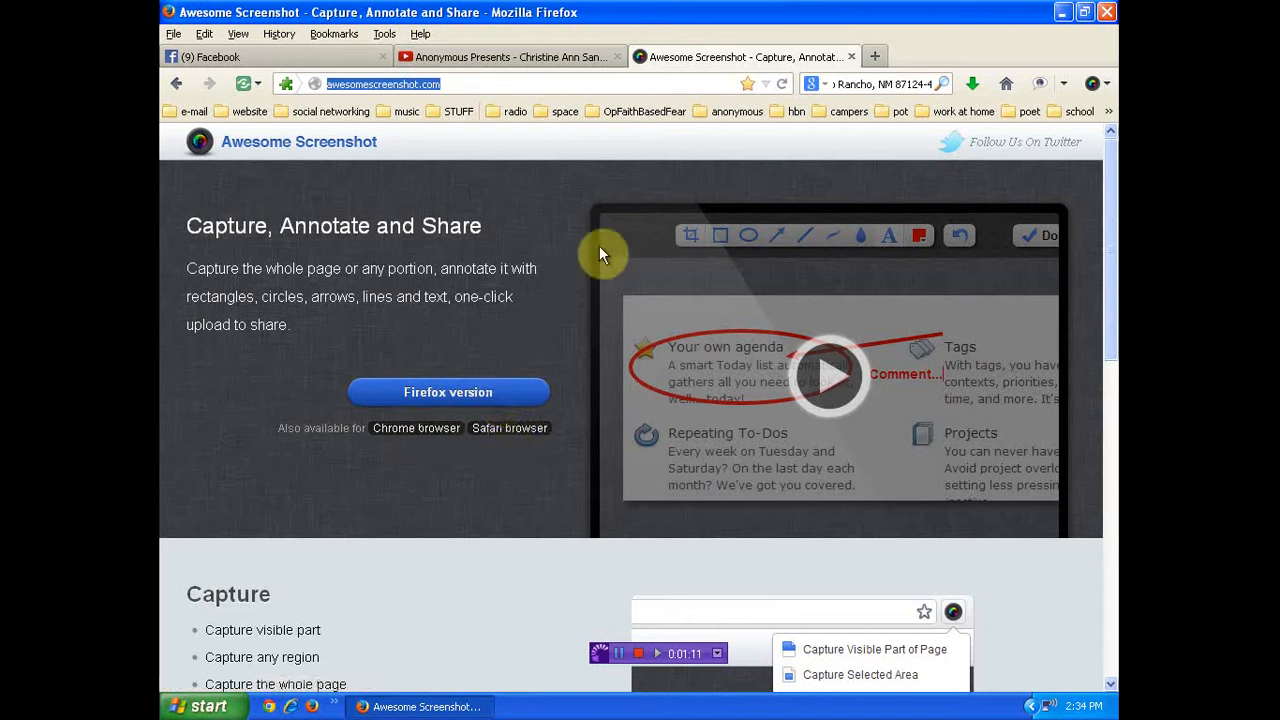
# - Bring up the extension's capture menu from the Firefox toolbar
pyautogui.click(1105, 87)
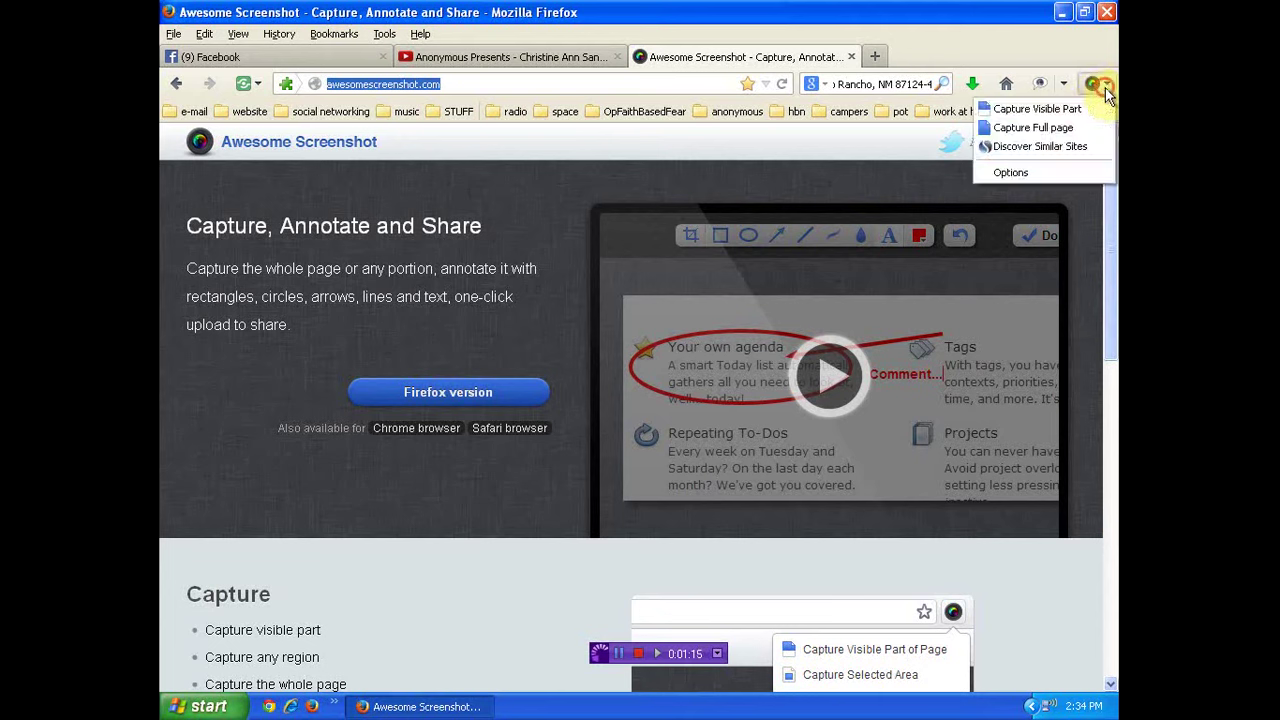
# - Capture the full page into the editor and mark an 842 × 428 crop region
pyautogui.click(1066, 136)
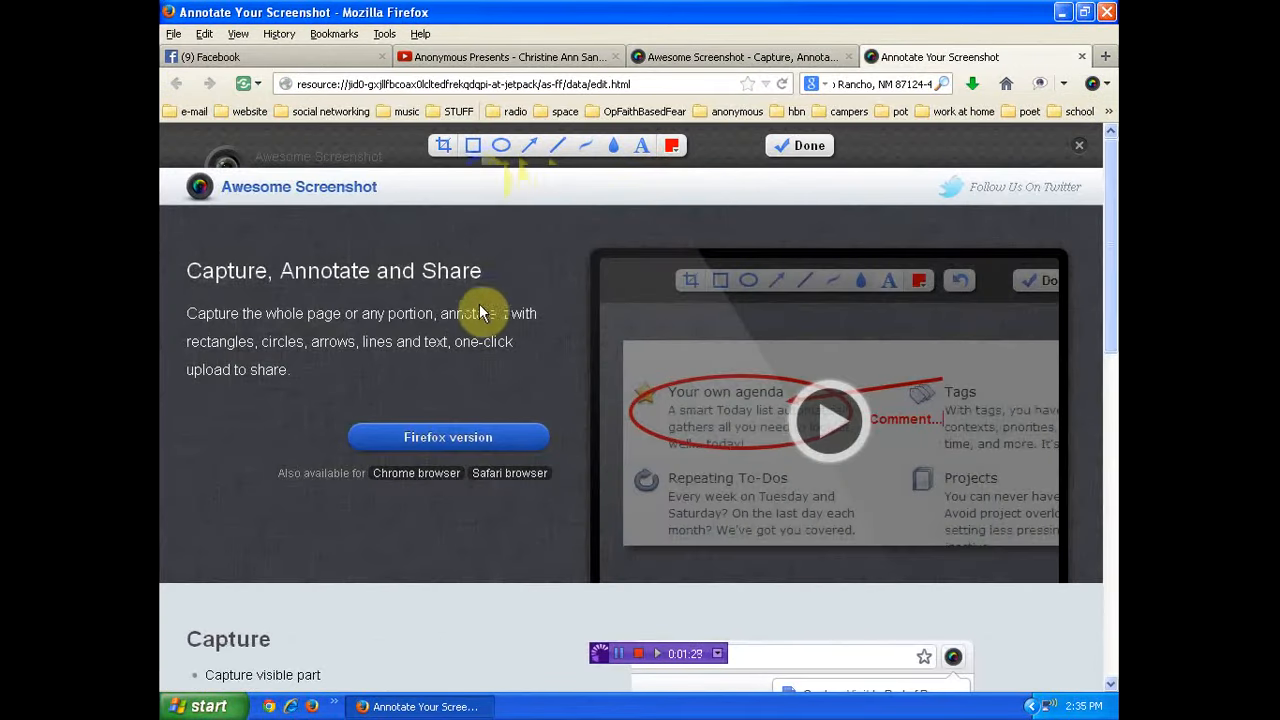
pyautogui.scroll(-2, 455, 335)
pyautogui.scroll(-5, 442, 350)
pyautogui.scroll(-2, 430, 385)
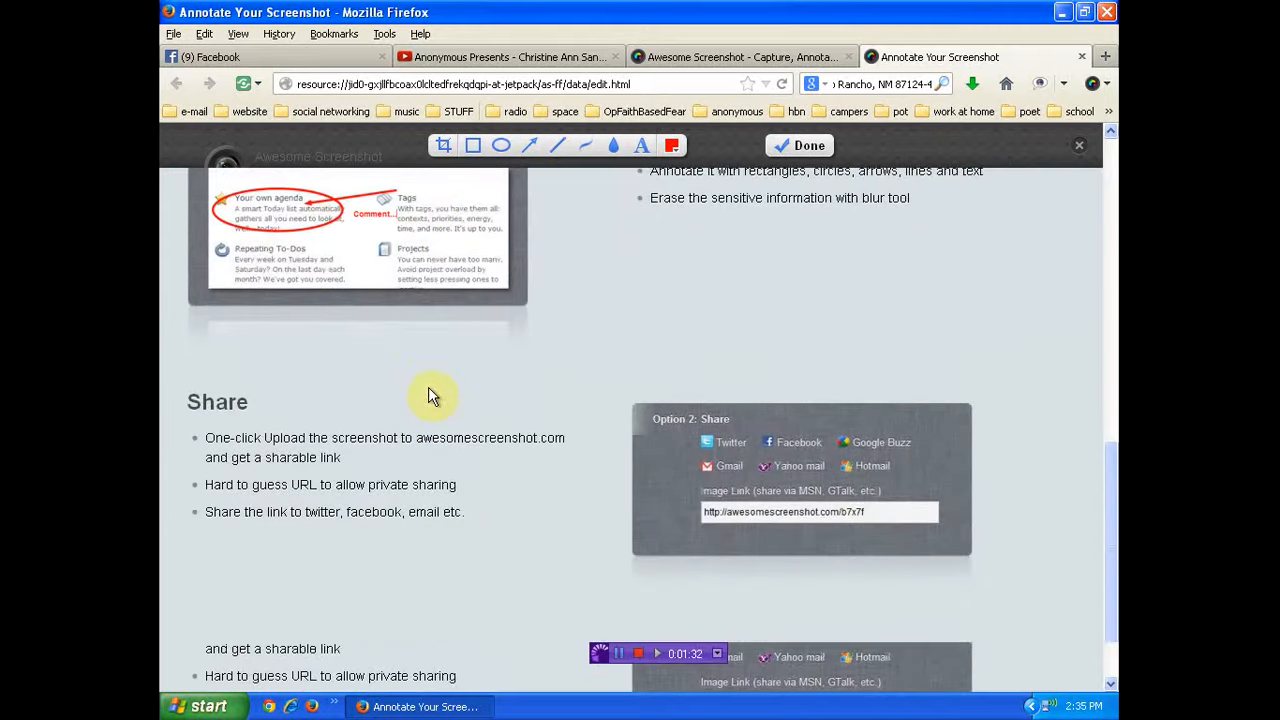
pyautogui.scroll(-1, 428, 388)
pyautogui.scroll(5, 428, 388)
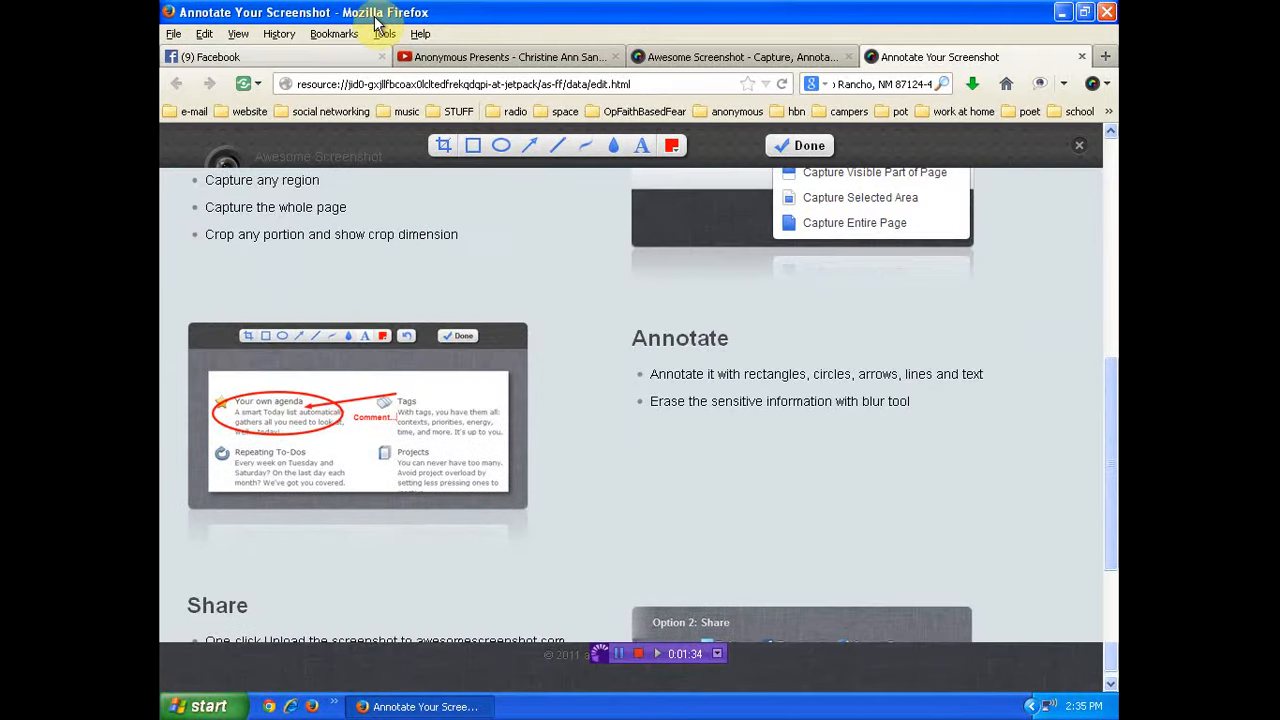
pyautogui.scroll(3, 205, 260)
pyautogui.click(445, 148)
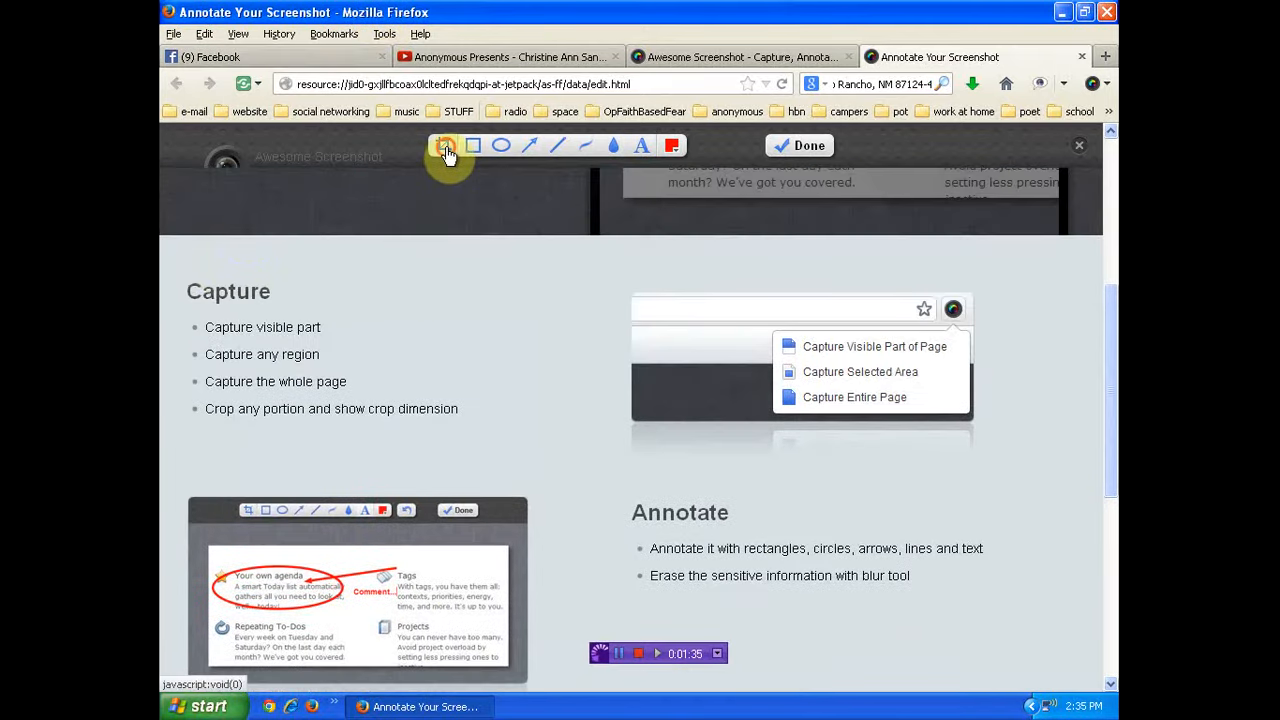
pyautogui.click(240, 207)
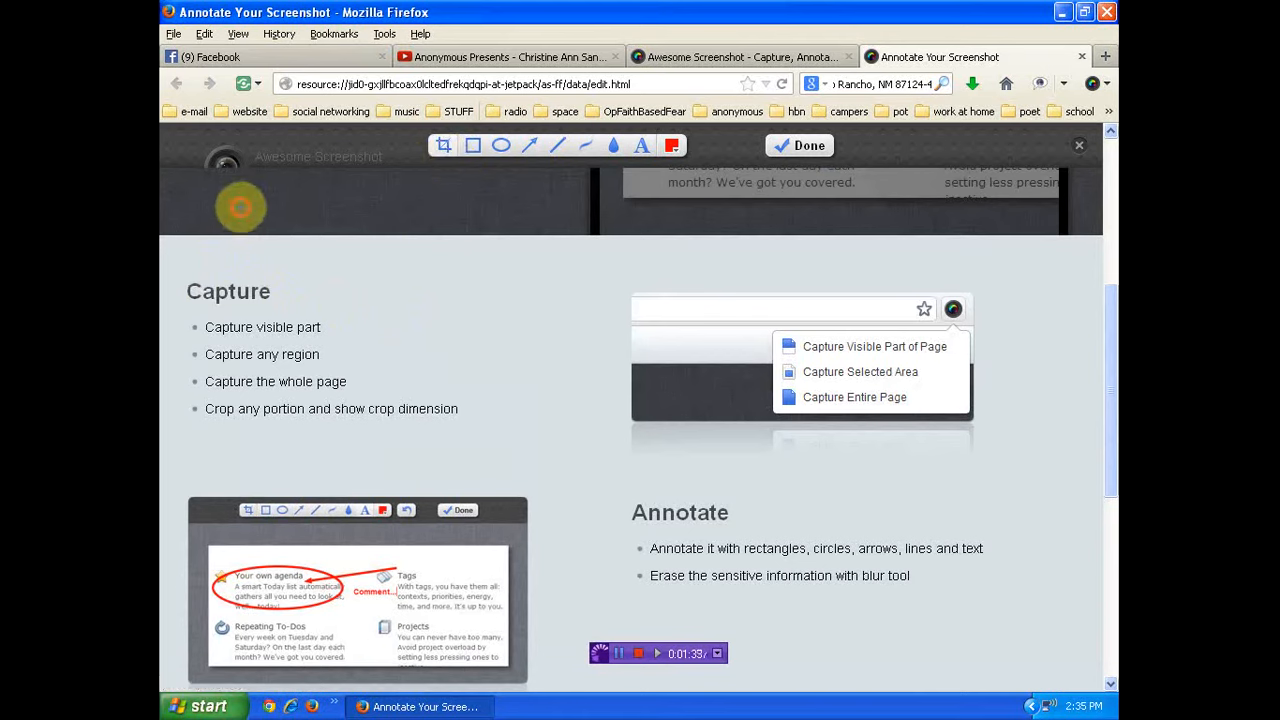
pyautogui.moveTo(240, 207); pyautogui.dragTo(1030, 608)
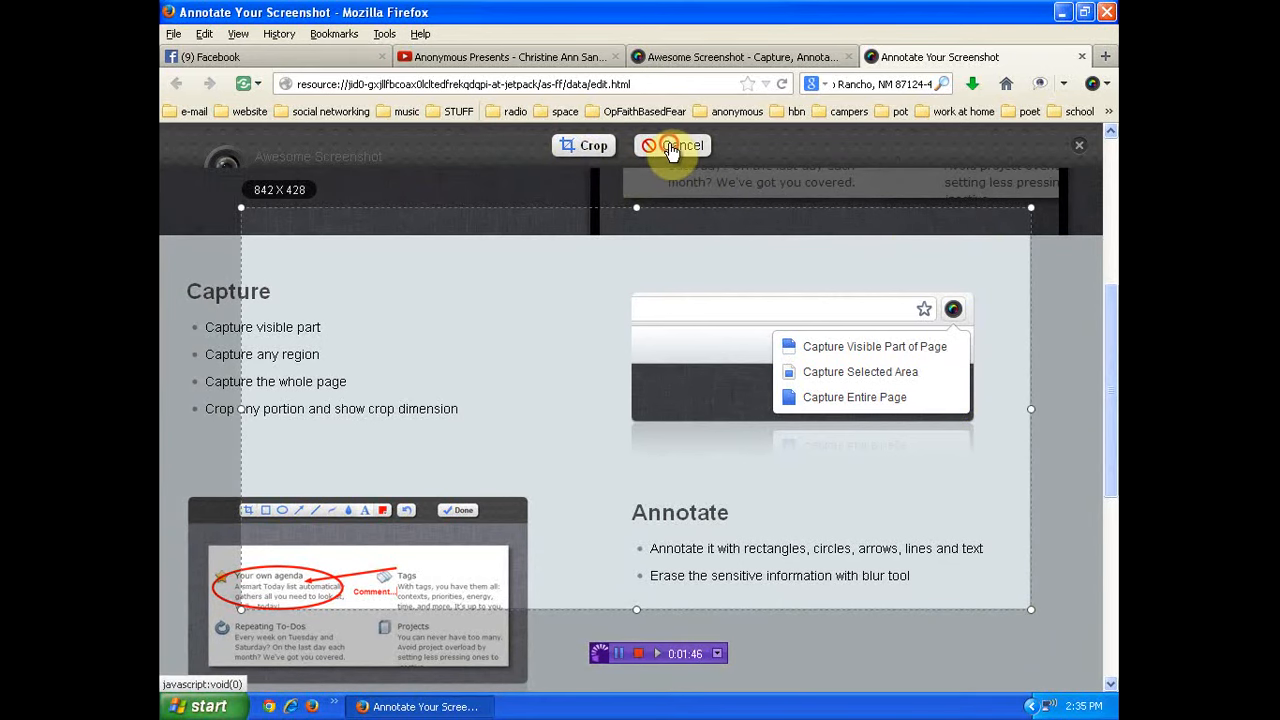
# - Cancel the crop so the full-page capture stays uncropped
pyautogui.click(666, 148)
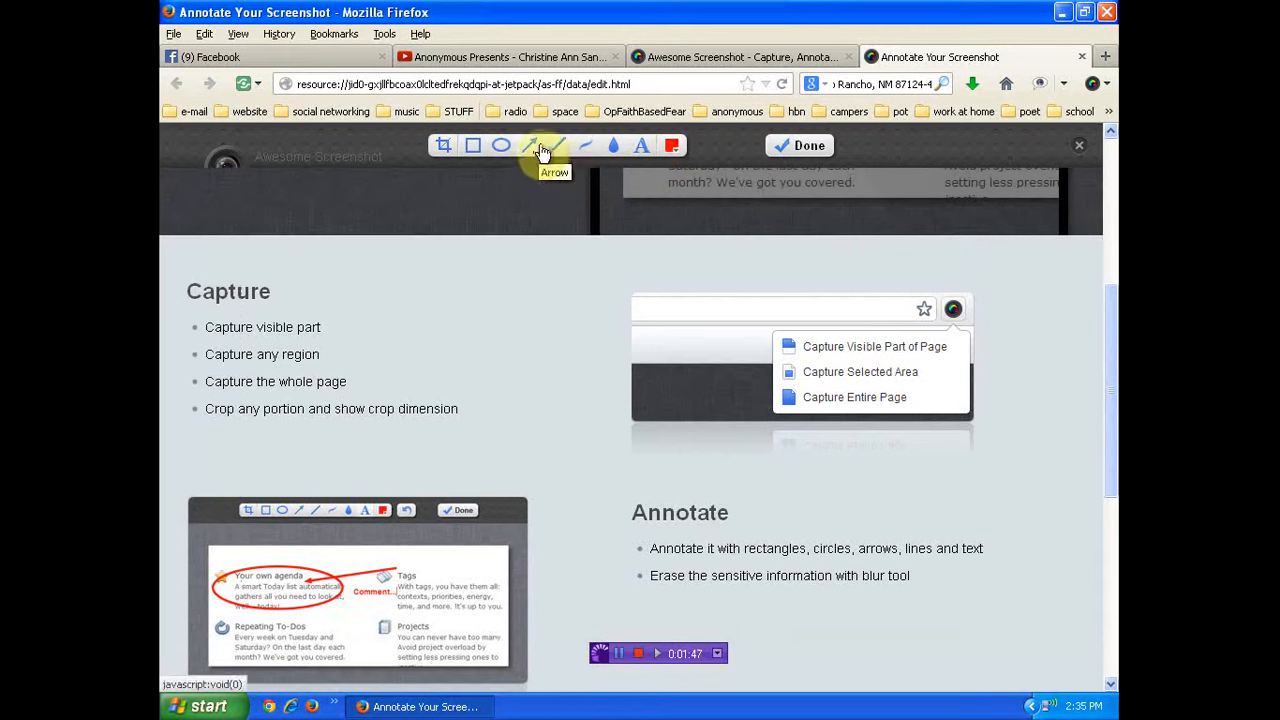